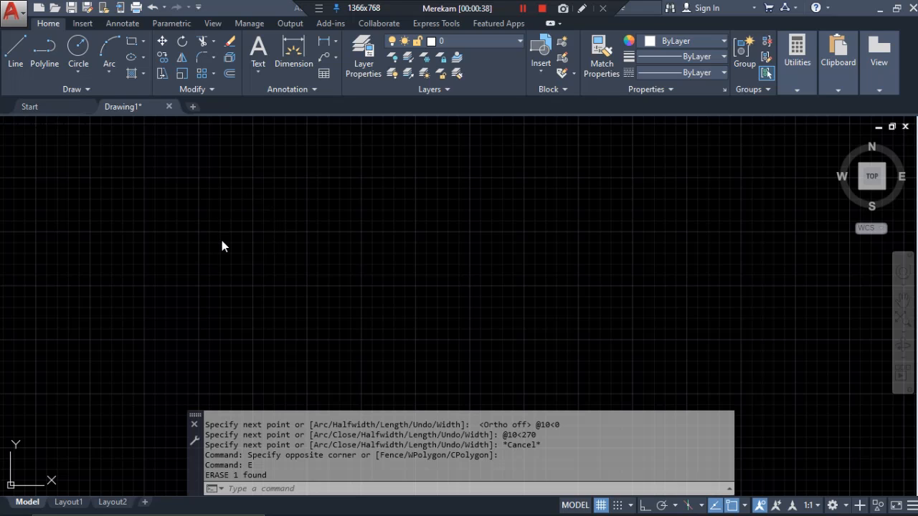
pyautogui.click(145, 214)
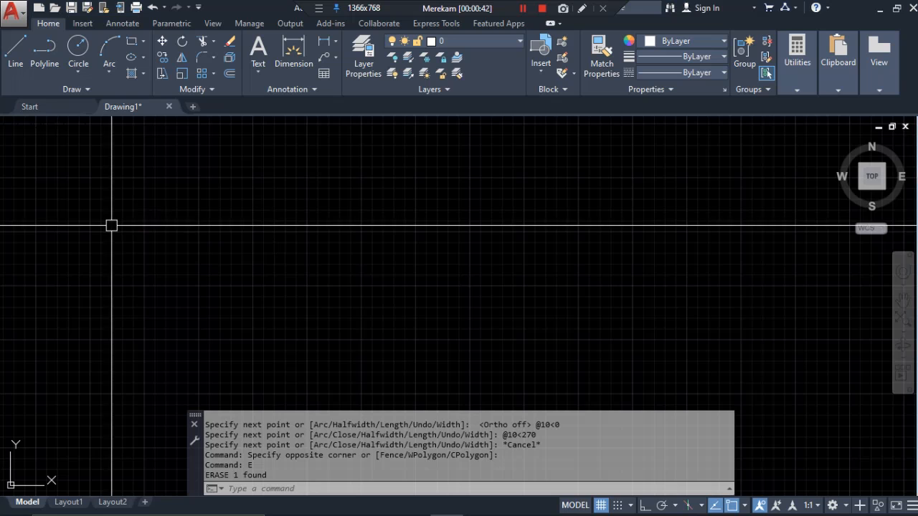
pyautogui.click(48, 49)
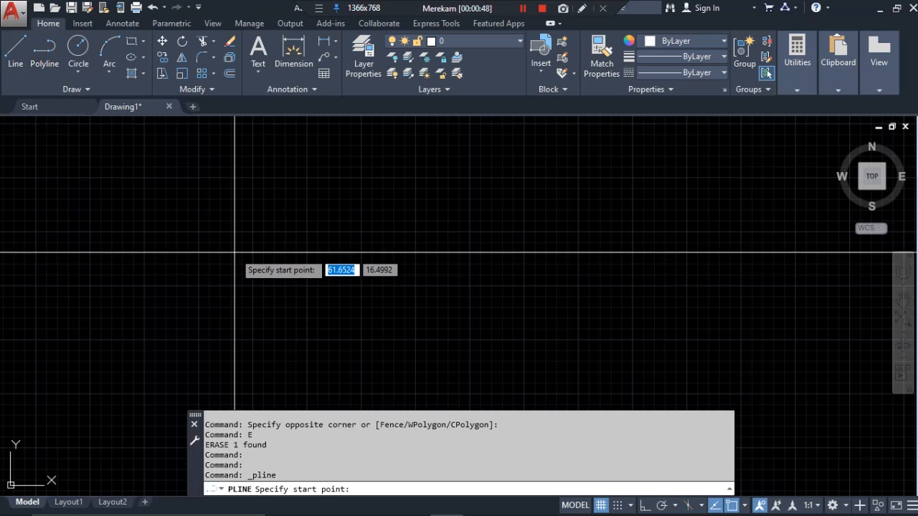
pyautogui.press('Escape')
# Start a polyline in the empty drawing area with a horizontal first segment 10 units long at 0°
pyautogui.write('PL')
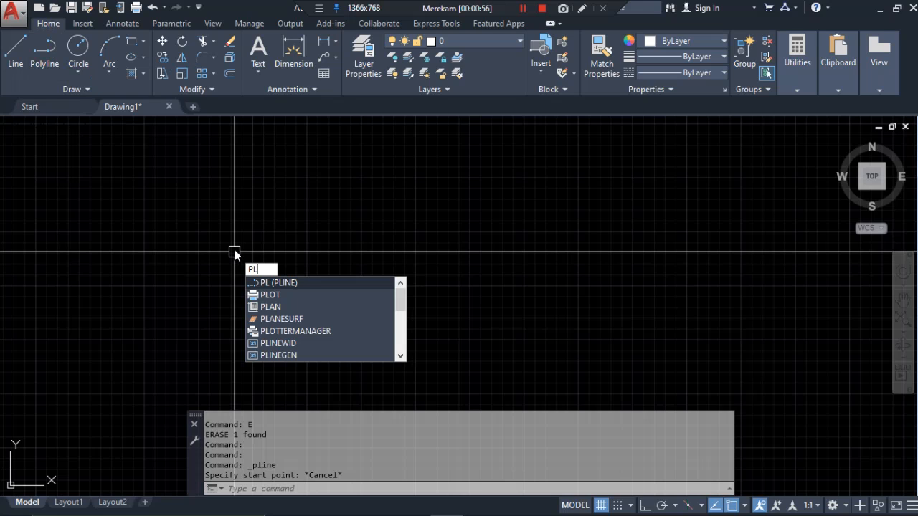
pyautogui.press('Return')
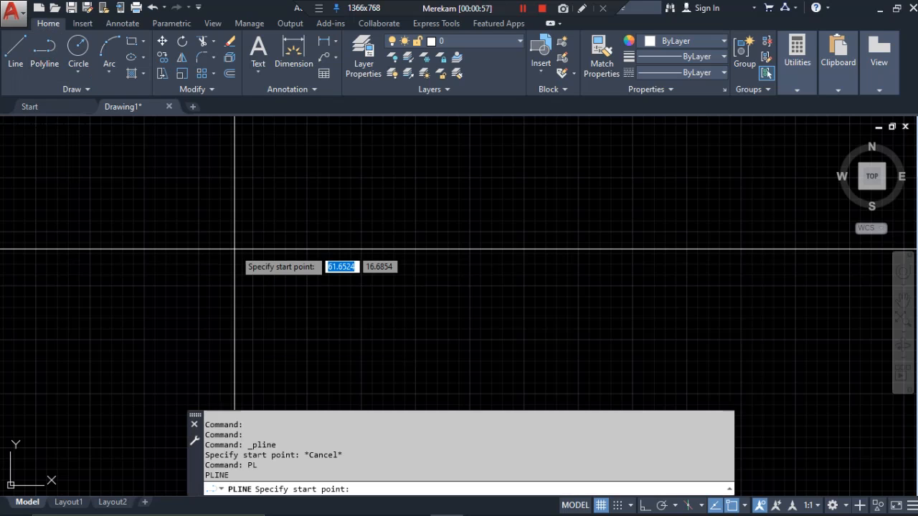
pyautogui.click(247, 182)
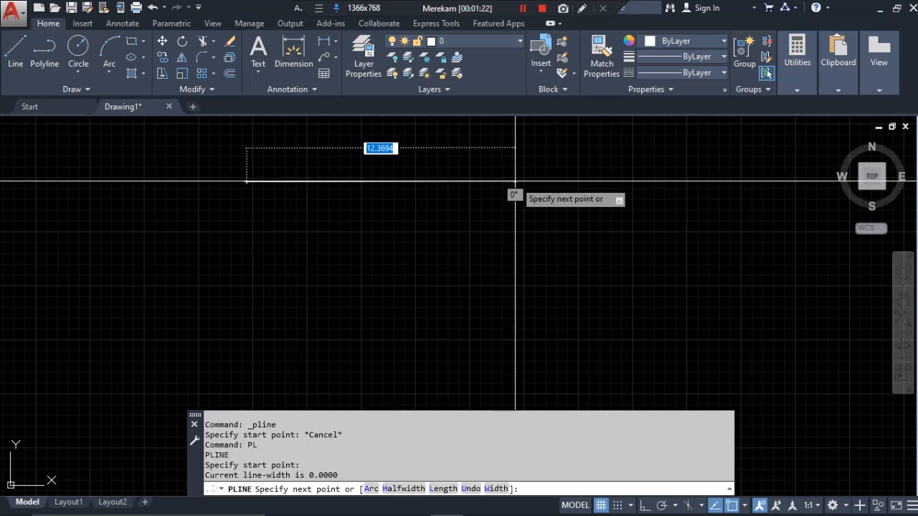
pyautogui.write('@')
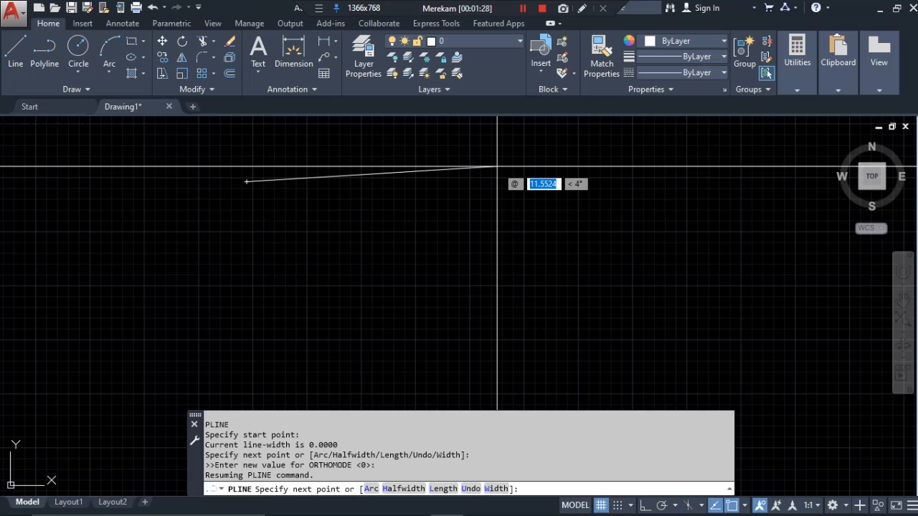
pyautogui.write('10')
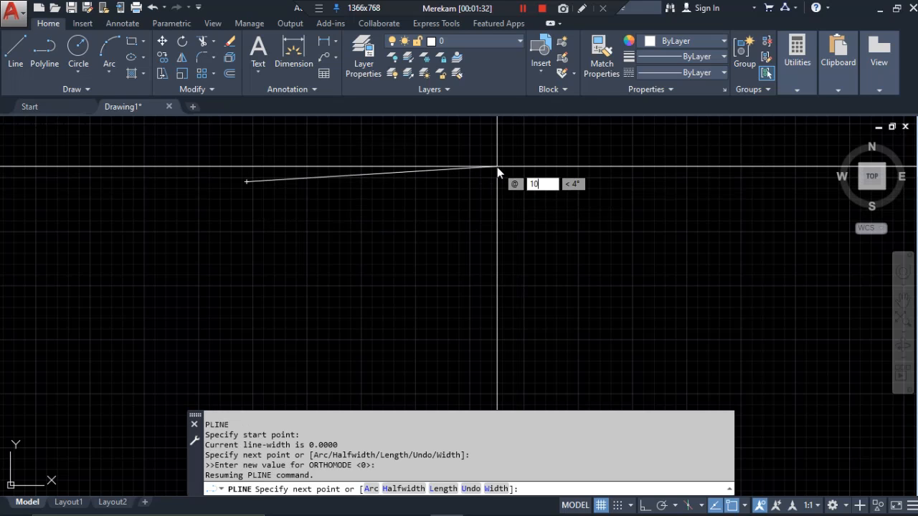
pyautogui.press('Tab')
pyautogui.write('0')
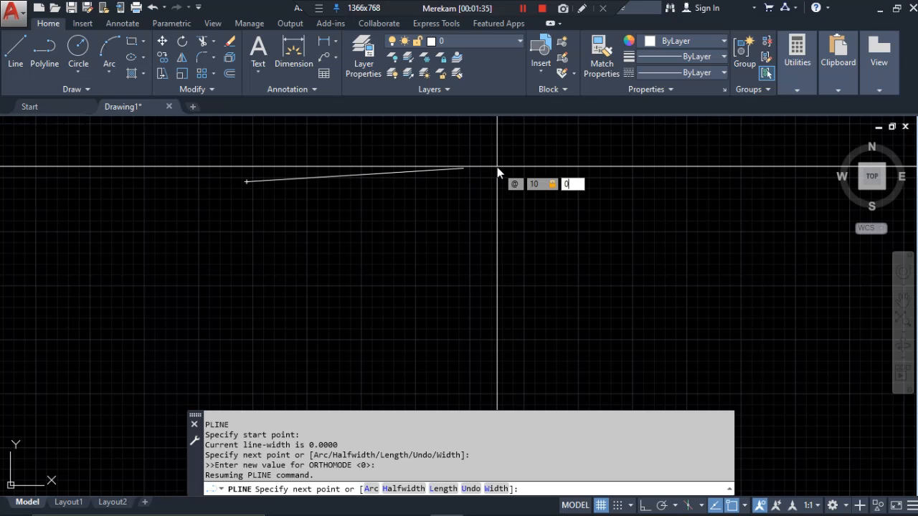
pyautogui.press('Return')
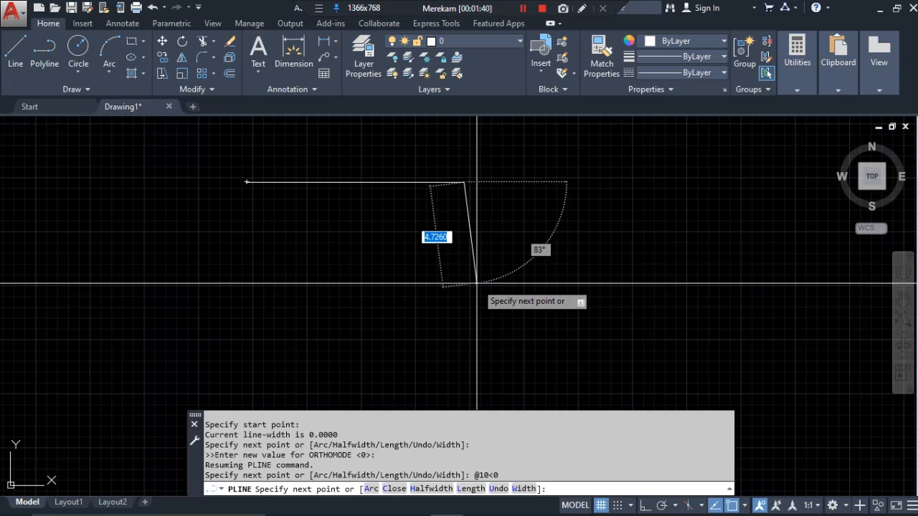
# Add a vertical polyline segment 5 units long at 270° using relative polar input
pyautogui.write('@')
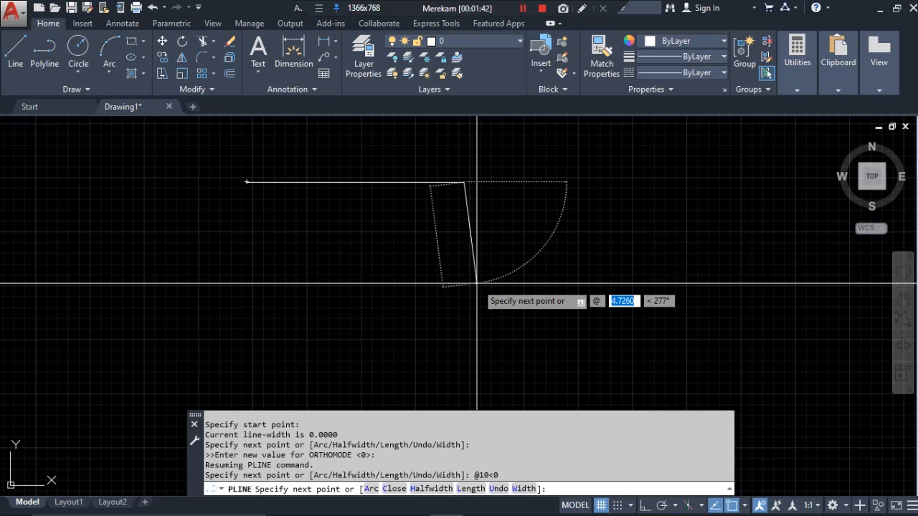
pyautogui.write('5')
pyautogui.press('Tab')
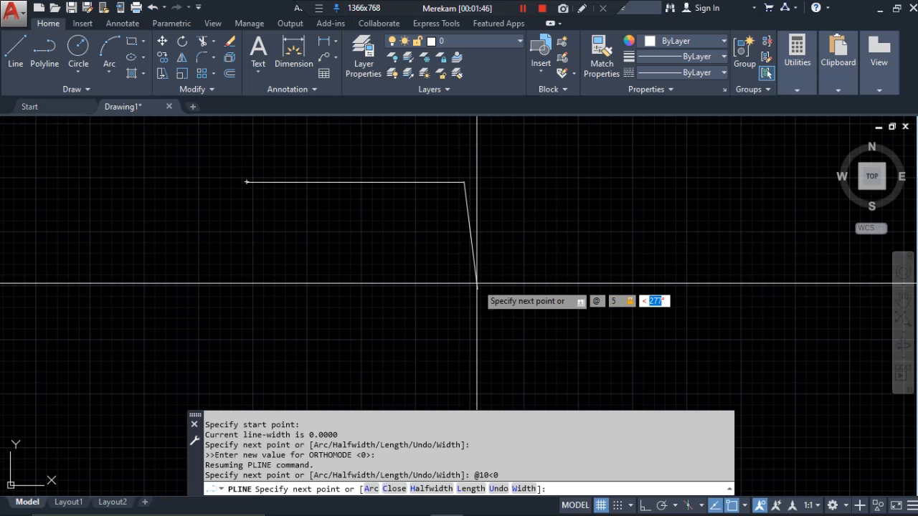
pyautogui.write('270')
pyautogui.press('Return')
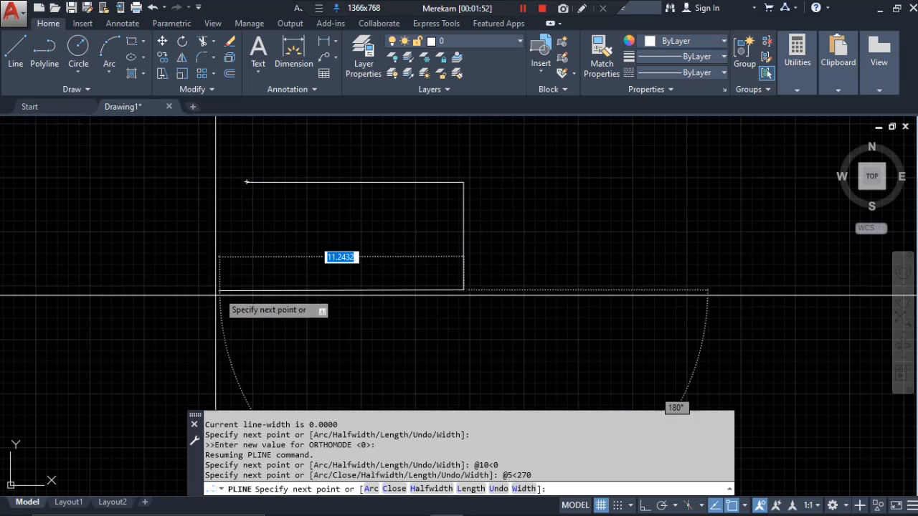
# Add a polyline segment 10 units long at 180° and finish the rectangle back at its start point
pyautogui.write('@')
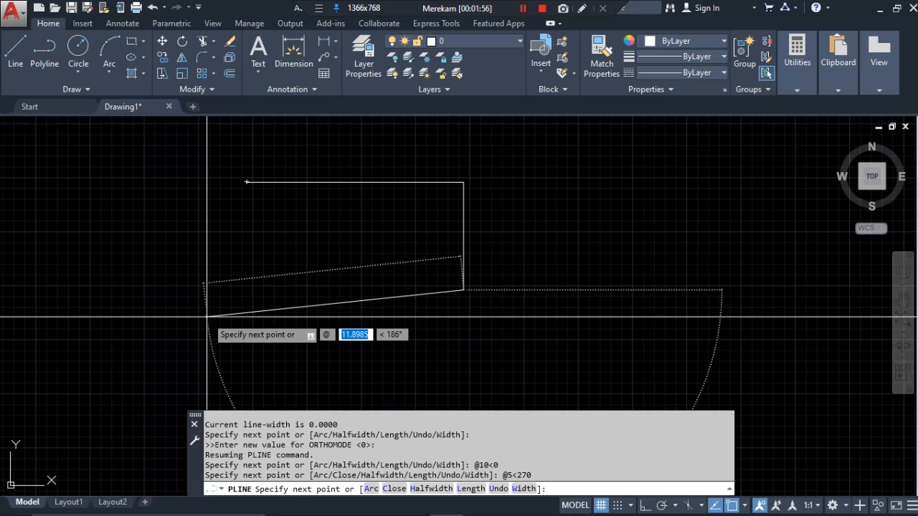
pyautogui.write('1')
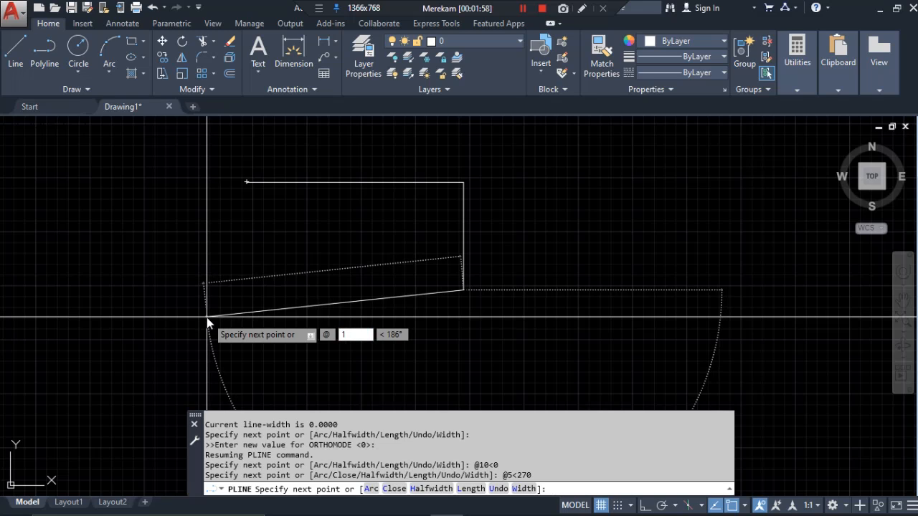
pyautogui.press('BackSpace')
pyautogui.write('5')
pyautogui.press('BackSpace')
pyautogui.write('10')
pyautogui.press('Tab')
pyautogui.write('180')
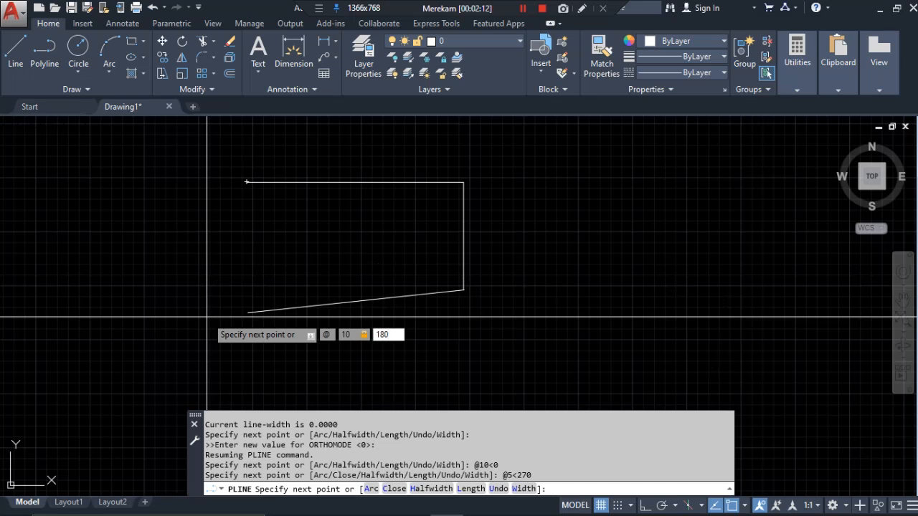
pyautogui.press('Return')
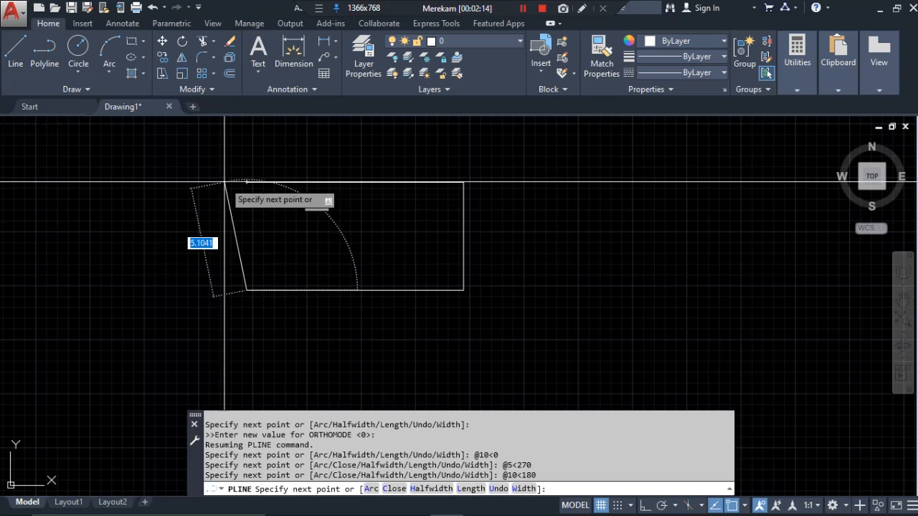
pyautogui.click(246, 181)
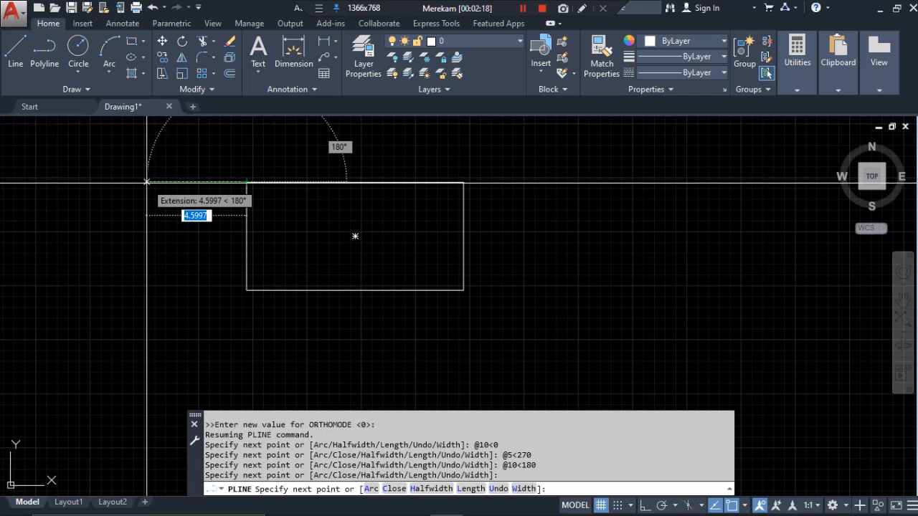
pyautogui.press('Return')
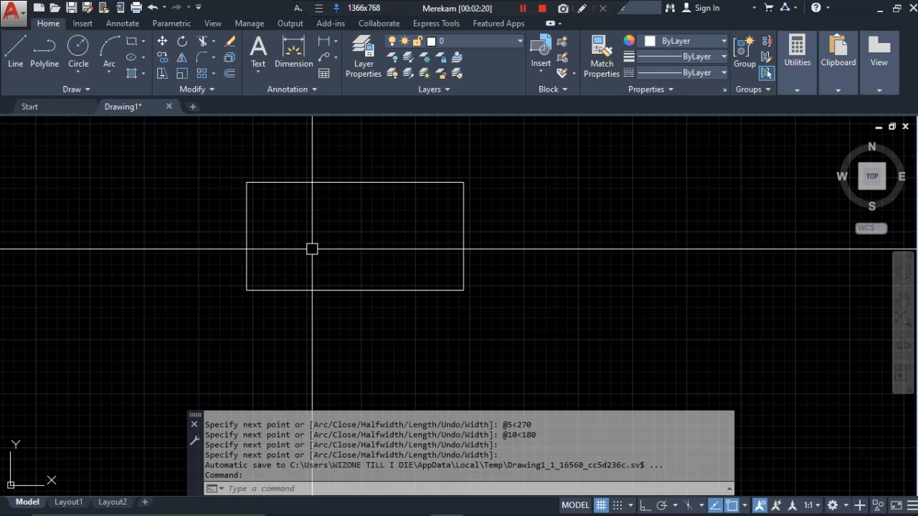
# Compare selecting the top edge of the older rectangle with selecting the new polyline rectangle, clearing each selection
pyautogui.scroll(-4, 450, 265)
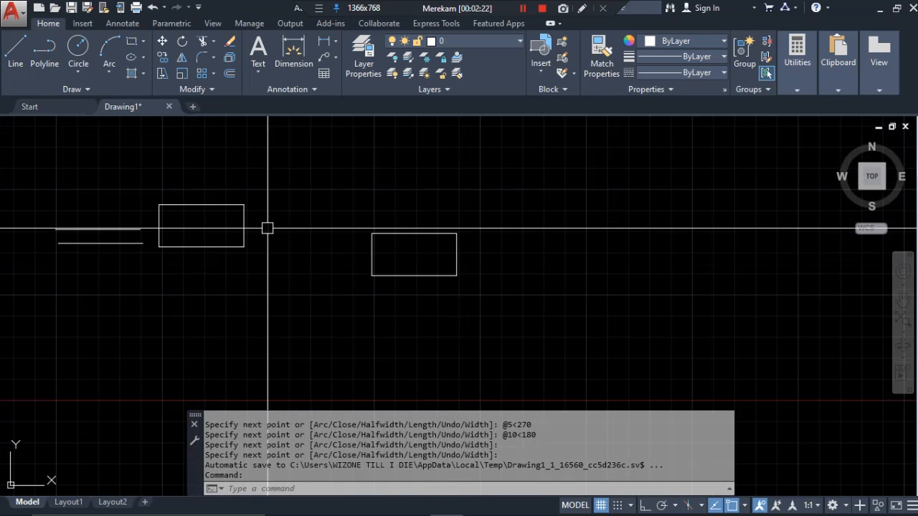
pyautogui.scroll(2, 317, 246)
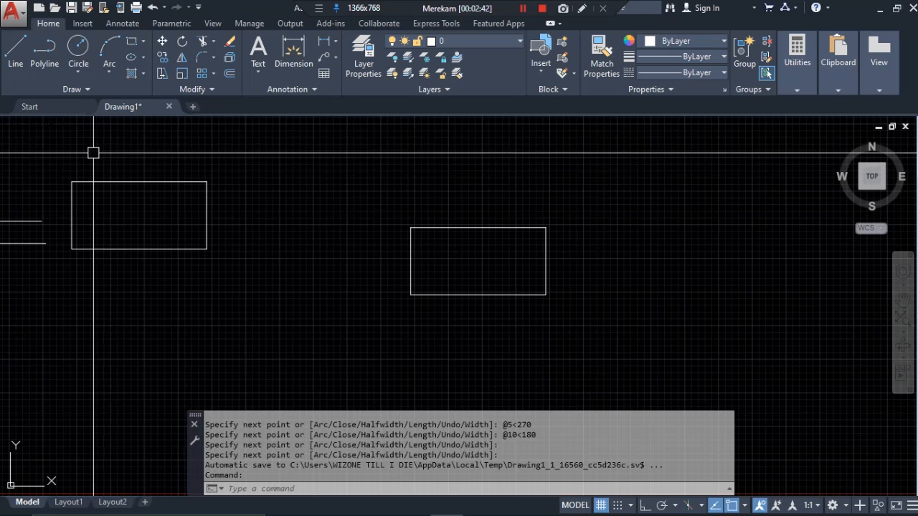
pyautogui.click(133, 180)
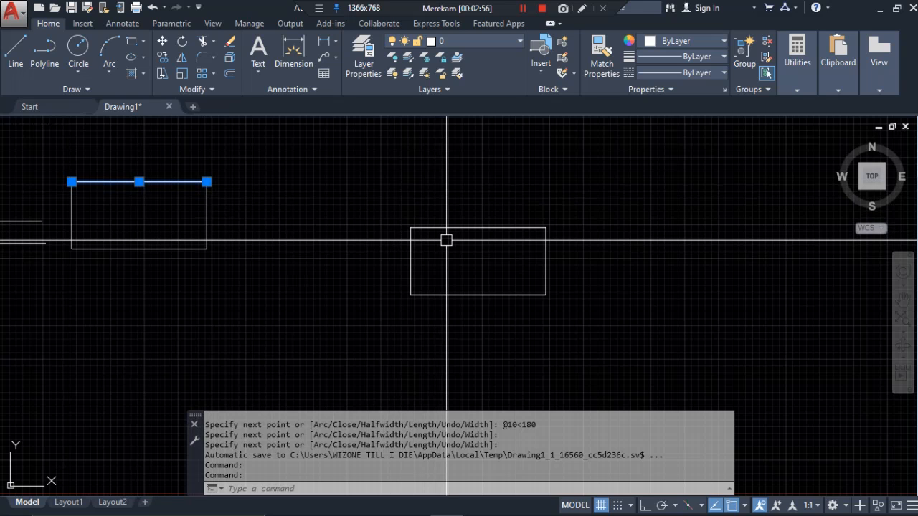
pyautogui.press('Escape')
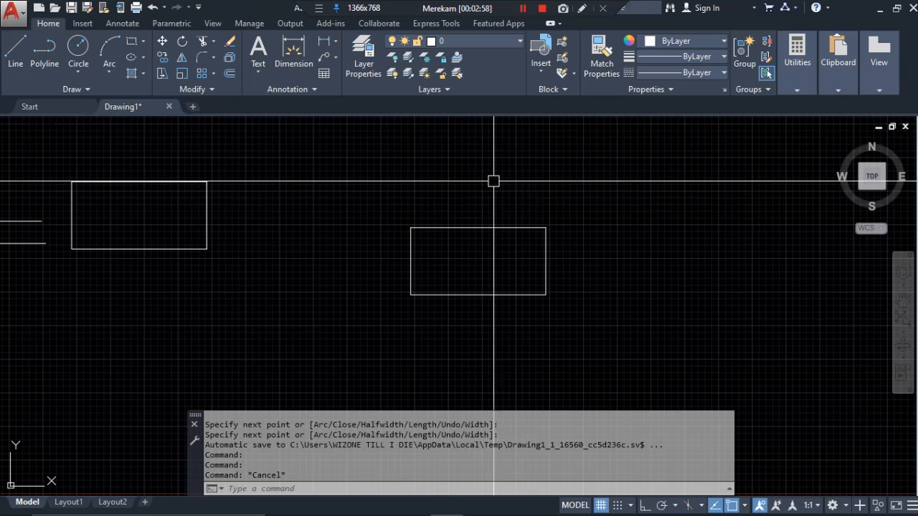
pyautogui.click(483, 228)
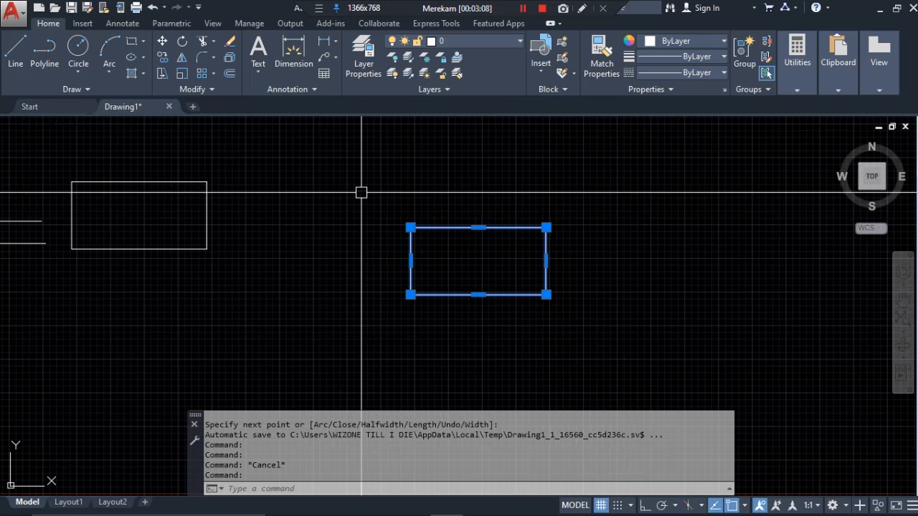
pyautogui.press('Escape')
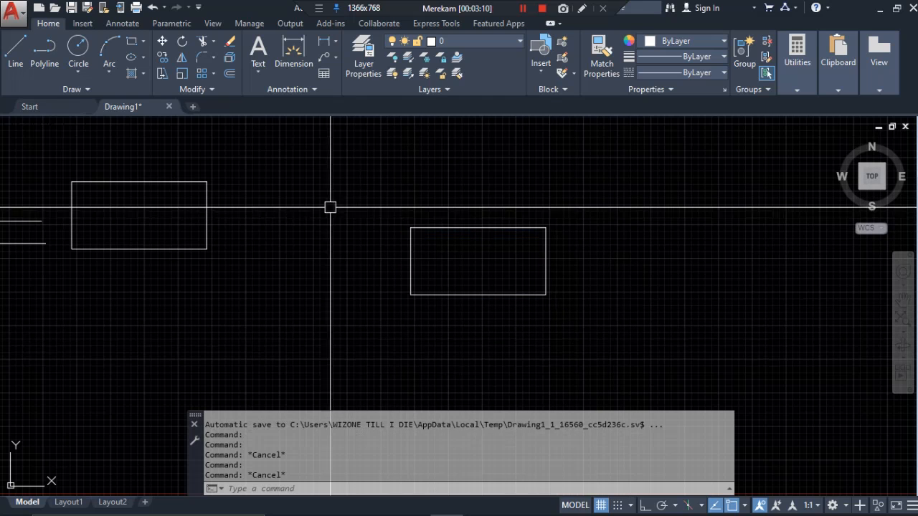
# Examine the older rectangle's top, right and bottom edges by selecting them individually, and check the polyline rectangle against them
pyautogui.scroll(2, 122, 194)
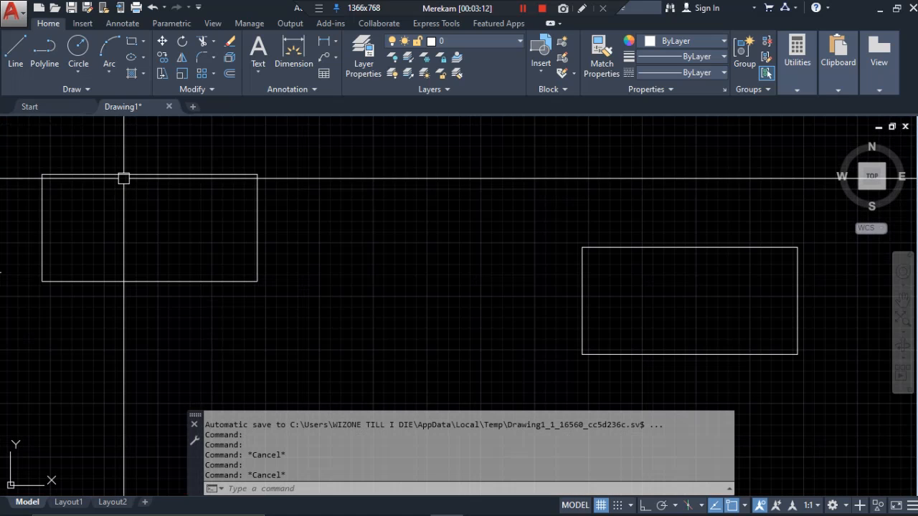
pyautogui.click(198, 174)
pyautogui.click(256, 226)
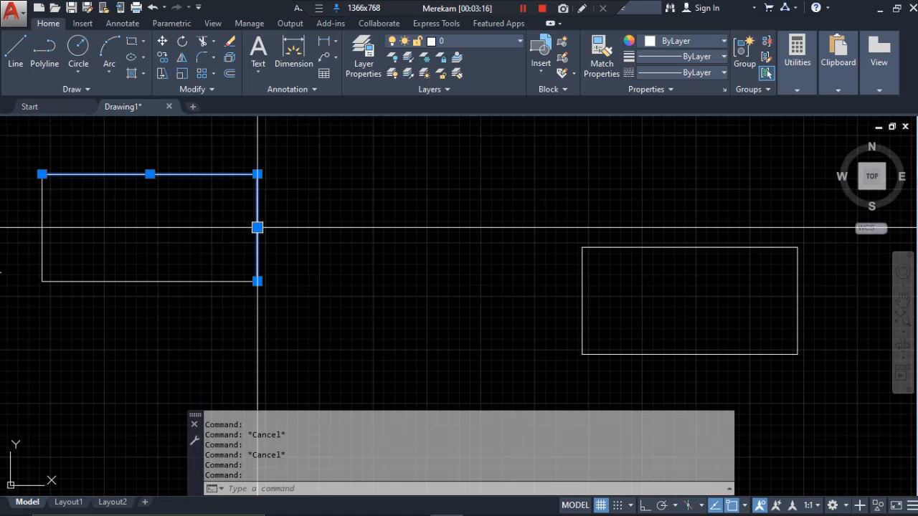
pyautogui.click(181, 282)
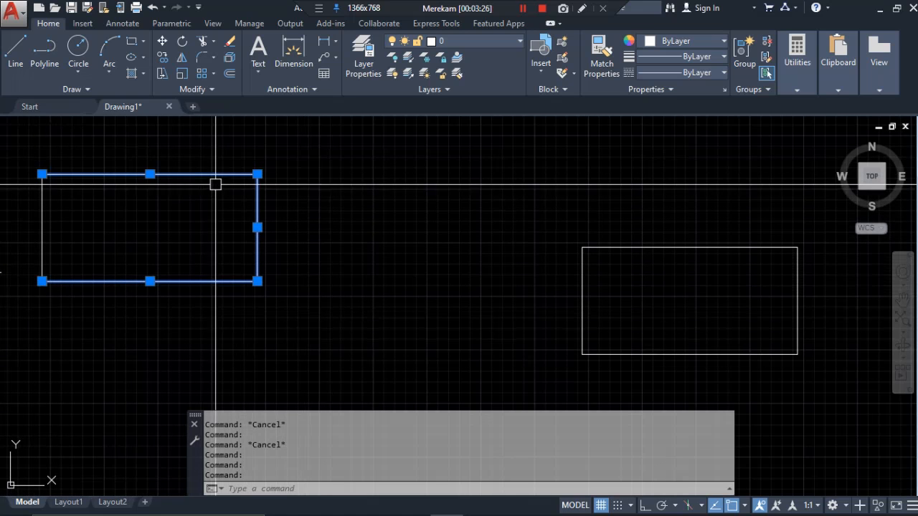
pyautogui.press('Escape')
pyautogui.click(178, 174)
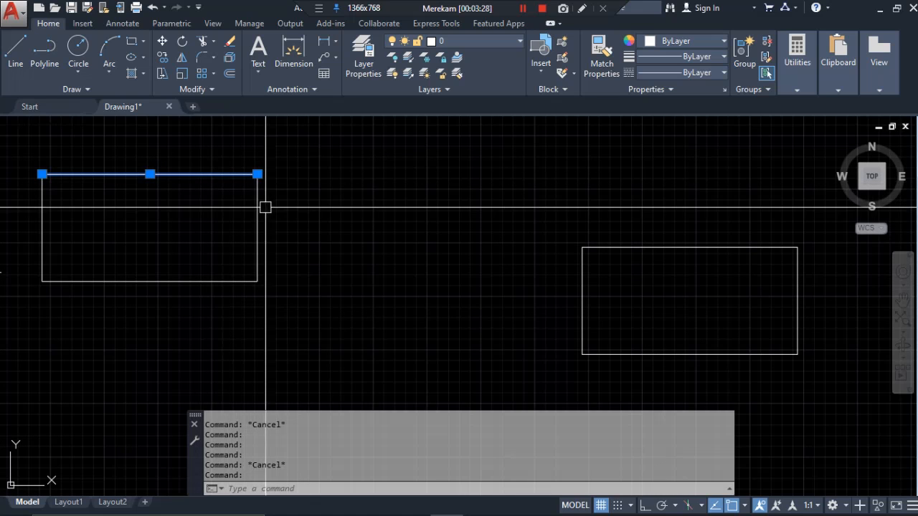
pyautogui.press('Escape')
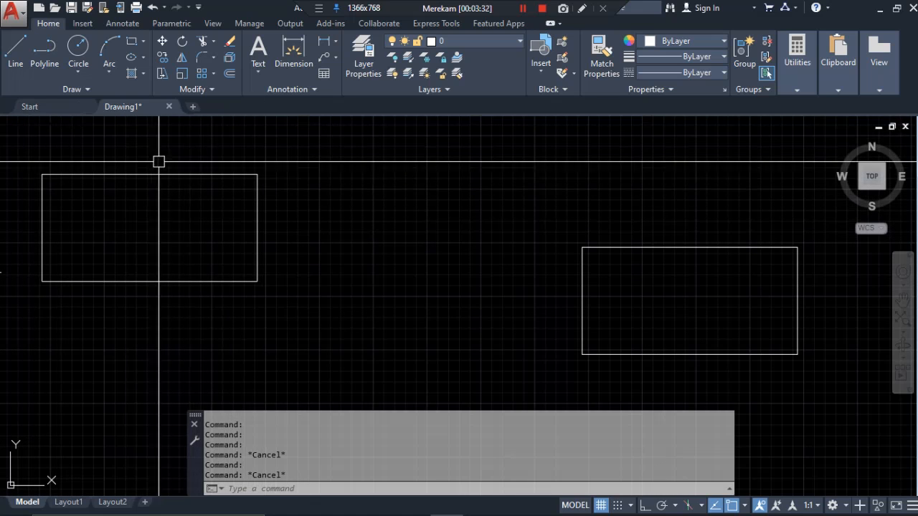
pyautogui.click(666, 248)
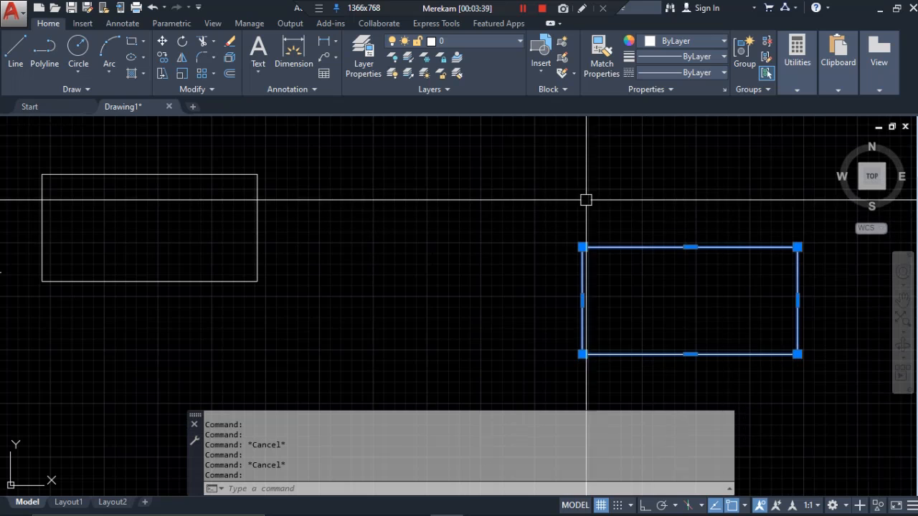
pyautogui.press('Escape')
# Turn on Ortho mode
pyautogui.scroll(-4, 313, 204)
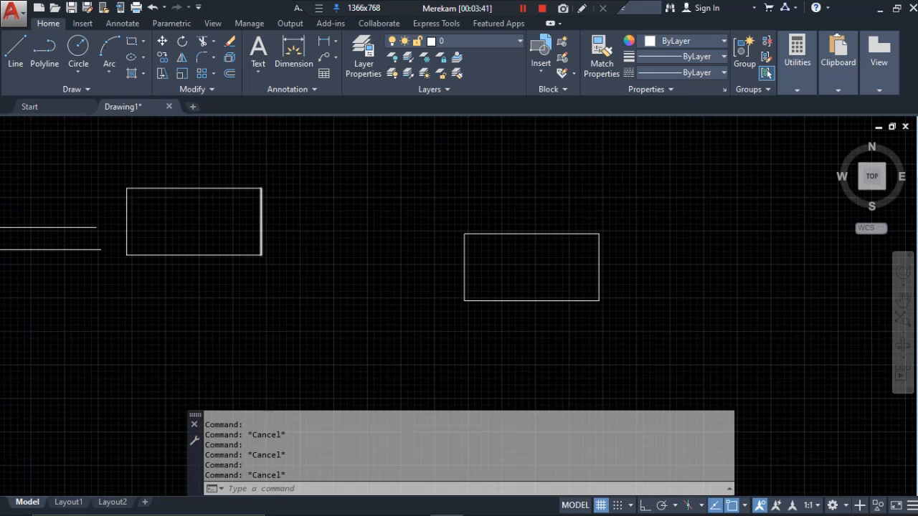
pyautogui.scroll(-2, 294, 226)
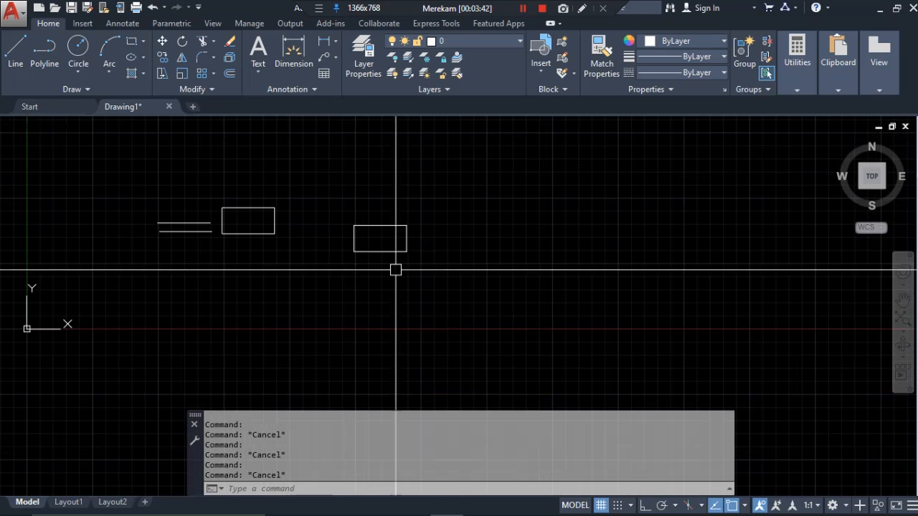
pyautogui.scroll(4, 395, 268)
pyautogui.moveTo(158, 174); pyautogui.dragTo(175, 201, button='middle')
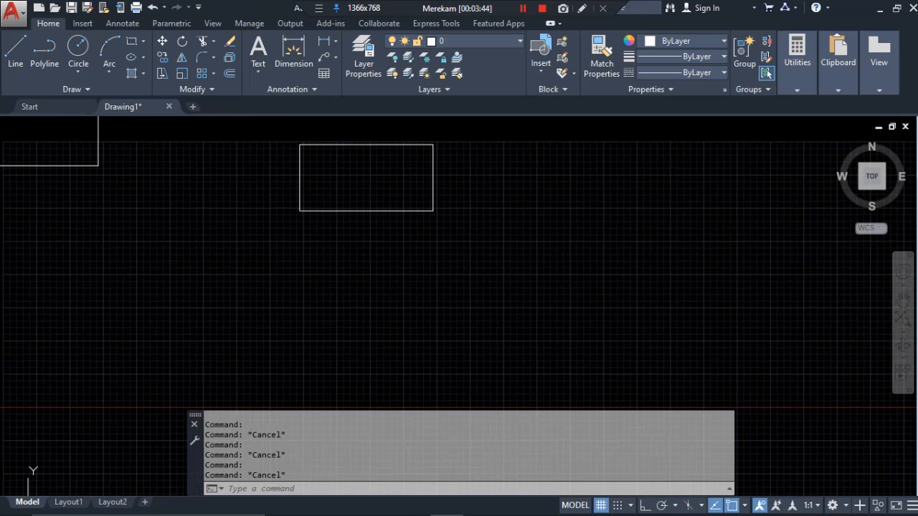
pyautogui.scroll(3, 293, 184)
pyautogui.moveTo(294, 184)
pyautogui.mouseDown(button='middle')
pyautogui.moveTo(333, 206)
pyautogui.moveTo(336, 219)
pyautogui.mouseUp(button='middle')
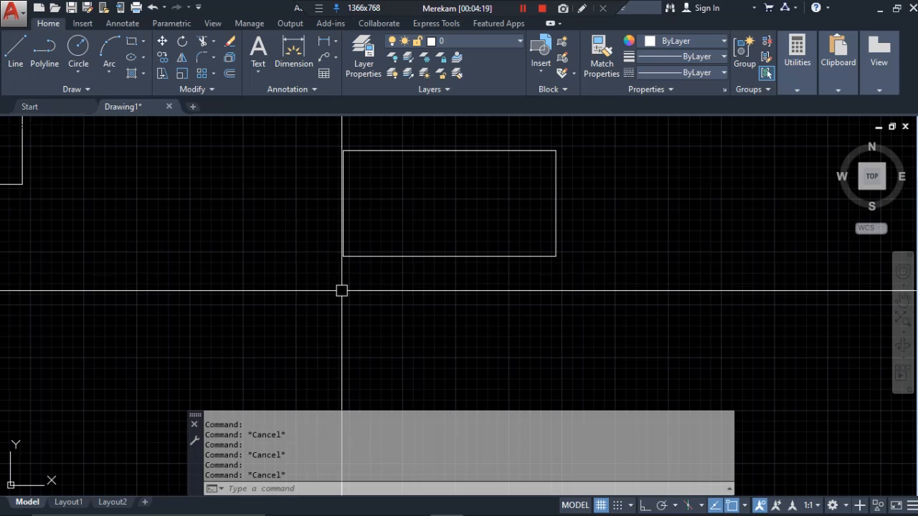
pyautogui.press('F8')
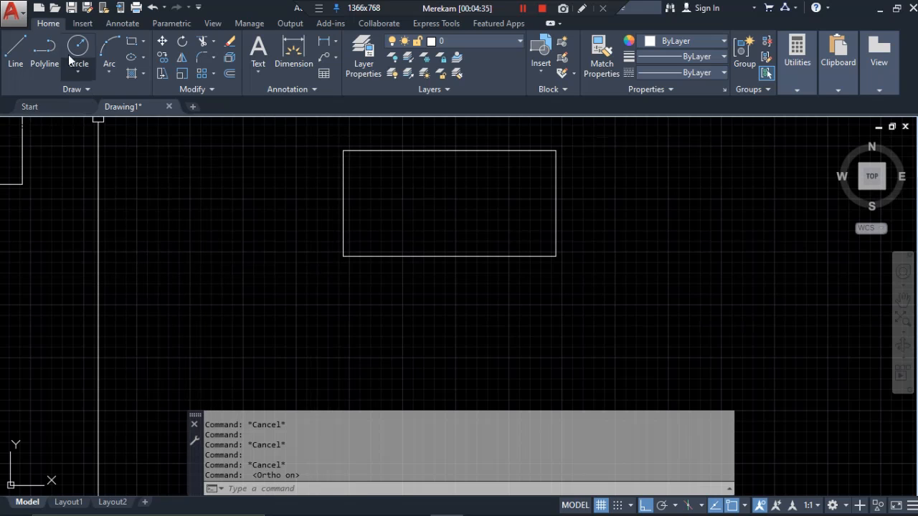
# Try a horizontal polyline segment below the polyline rectangle with Ortho mode on, and cancel it
pyautogui.click(44, 49)
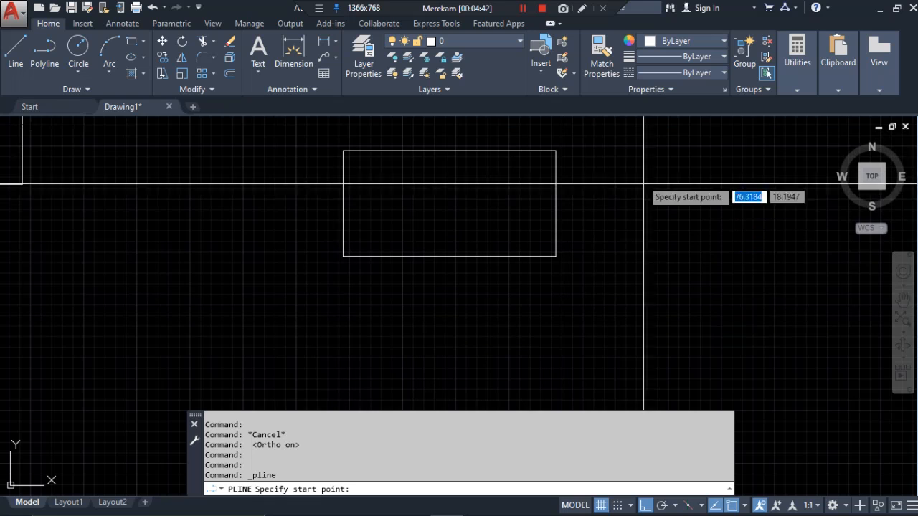
pyautogui.click(285, 308)
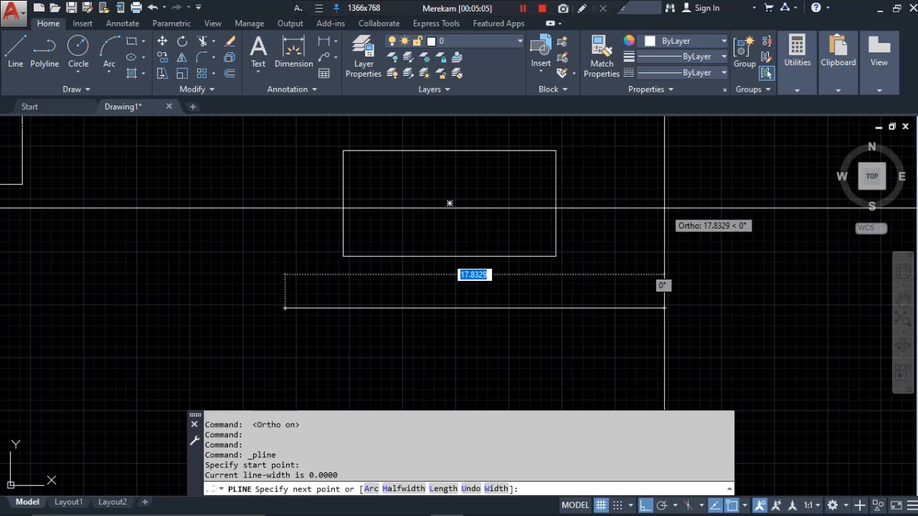
pyautogui.press('Escape')
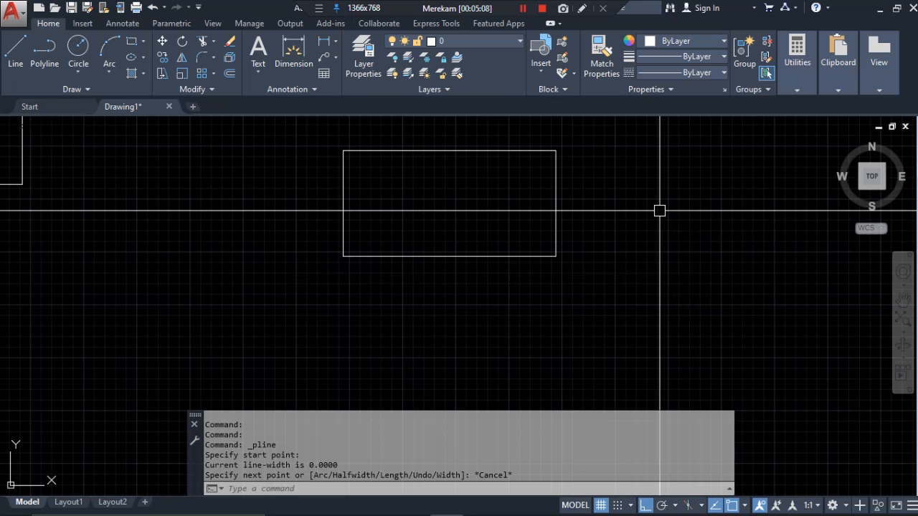
# Turn Ortho mode off, preview a polyline segment at a free angle, cancel it and turn Ortho mode back on
pyautogui.press('F8')
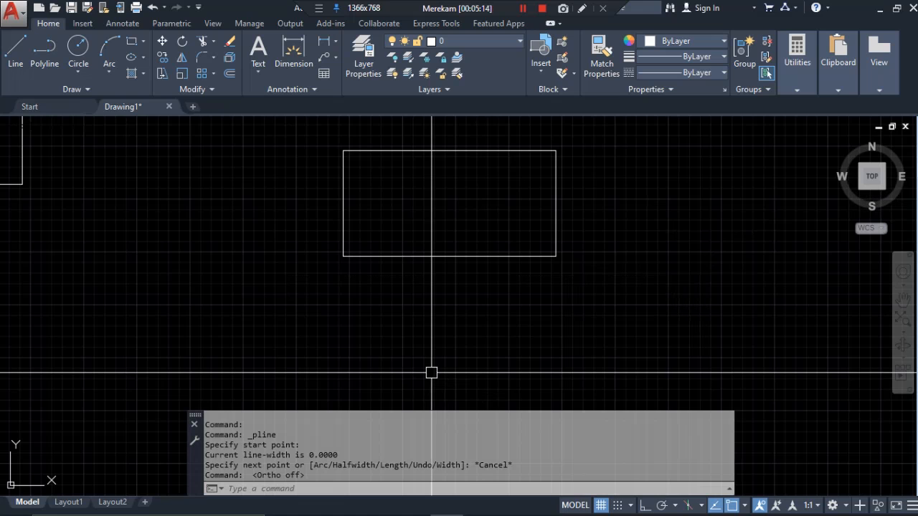
pyautogui.write('pl')
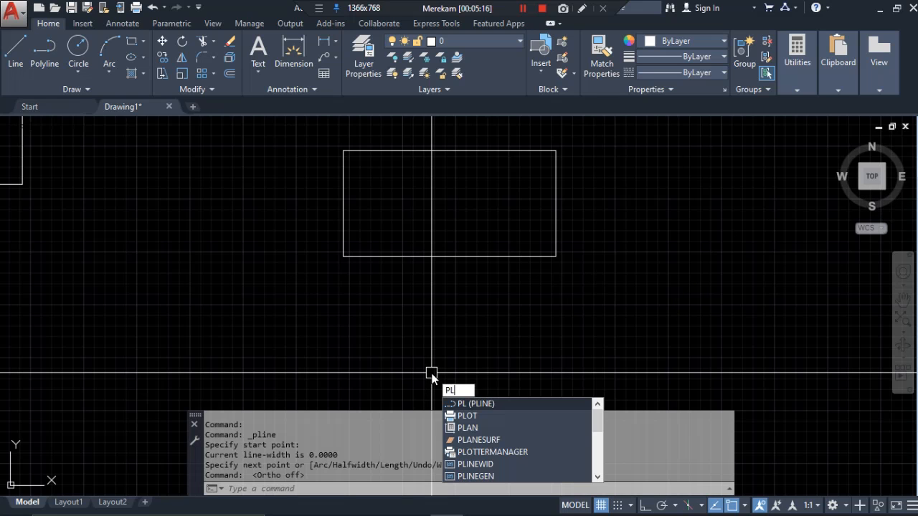
pyautogui.press('Return')
pyautogui.click(488, 368)
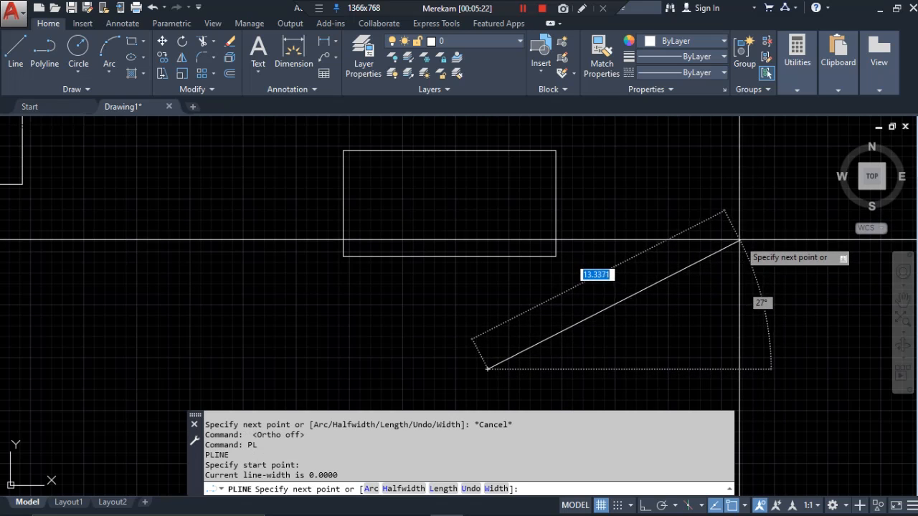
pyautogui.press('Escape')
pyautogui.press('F8')
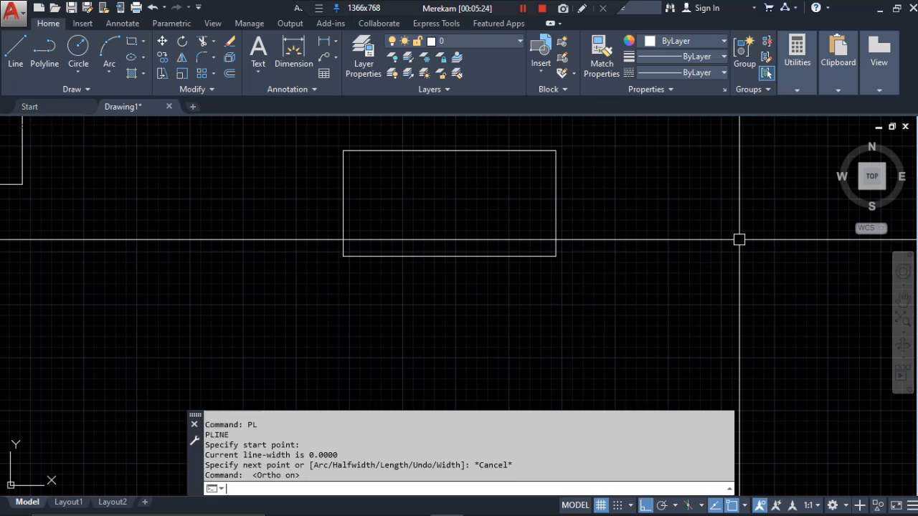
# Start a new polyline below the polyline rectangle and draw its first segment 10 units horizontally to the right
pyautogui.write('pl')
pyautogui.press('Return')
pyautogui.click(367, 314)
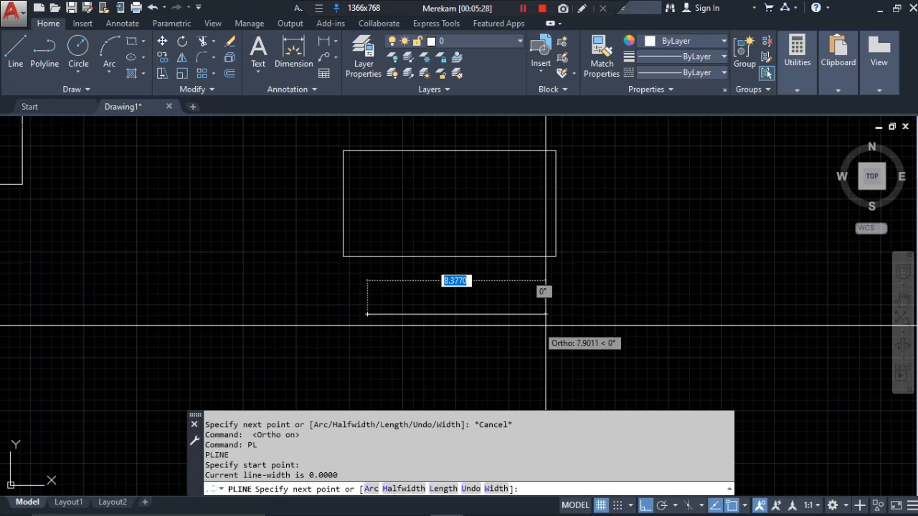
pyautogui.scroll(-4, 421, 272)
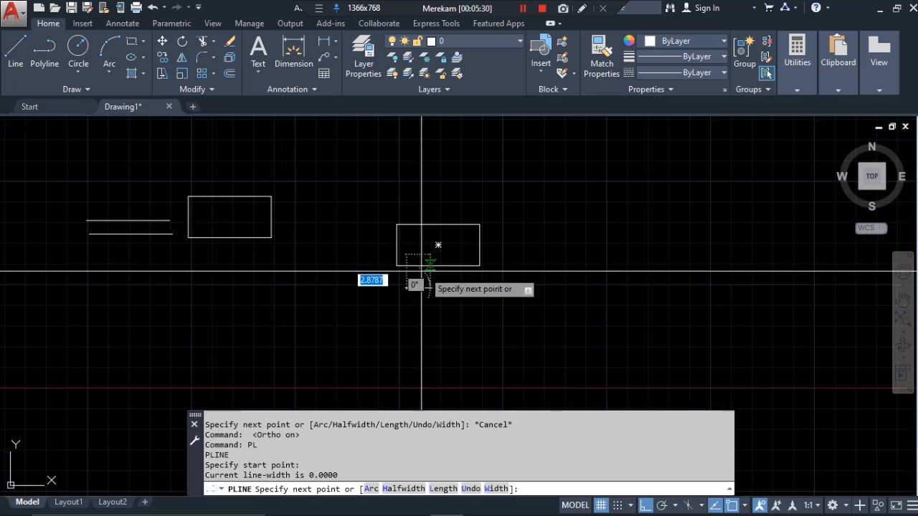
pyautogui.scroll(4, 467, 280)
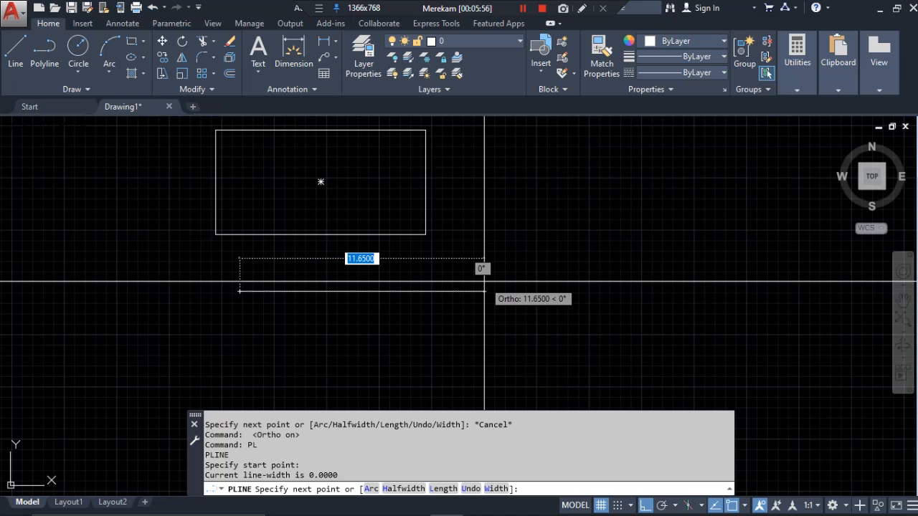
pyautogui.write('10')
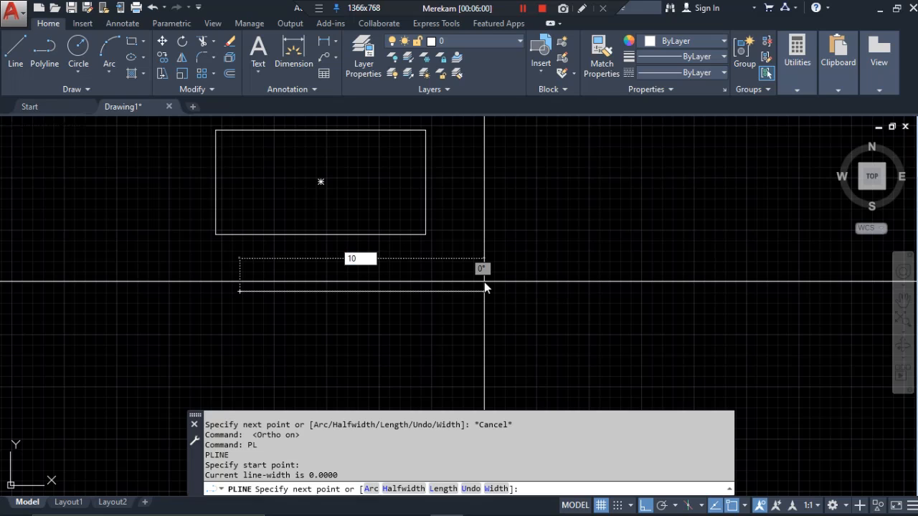
pyautogui.press('Return')
# Add a polyline segment 5 units long straight down from the end of the horizontal segment
pyautogui.scroll(-2, 446, 195)
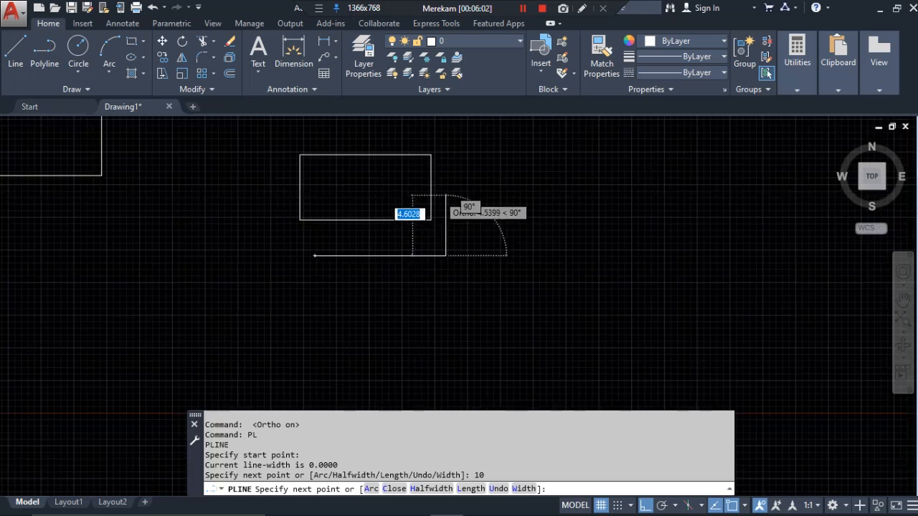
pyautogui.scroll(-2, 439, 240)
pyautogui.scroll(4, 440, 244)
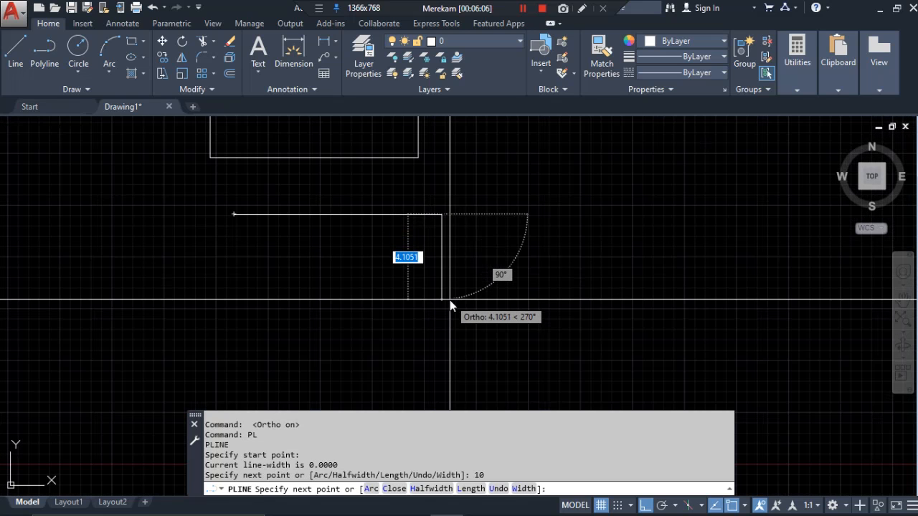
pyautogui.write('5')
pyautogui.press('Return')
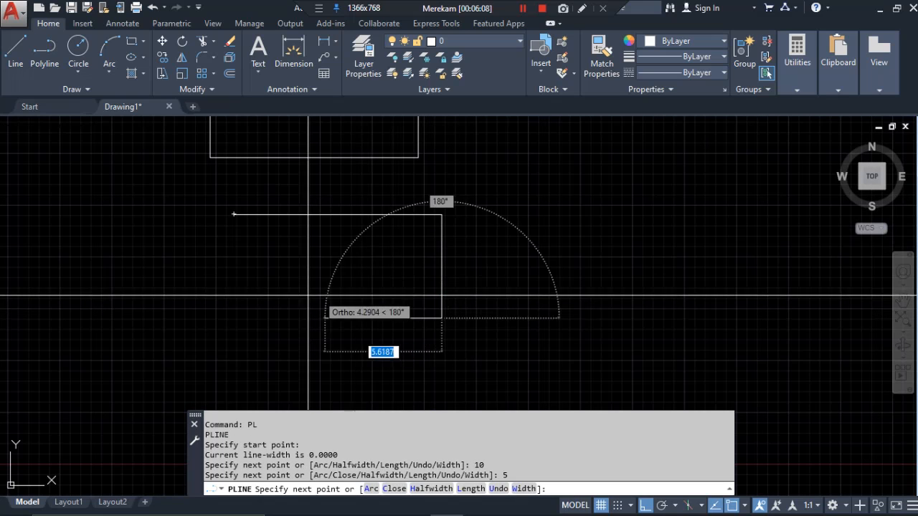
# Add a polyline segment 10 units long to the left and finish the rectangle back at its start point
pyautogui.write('1')
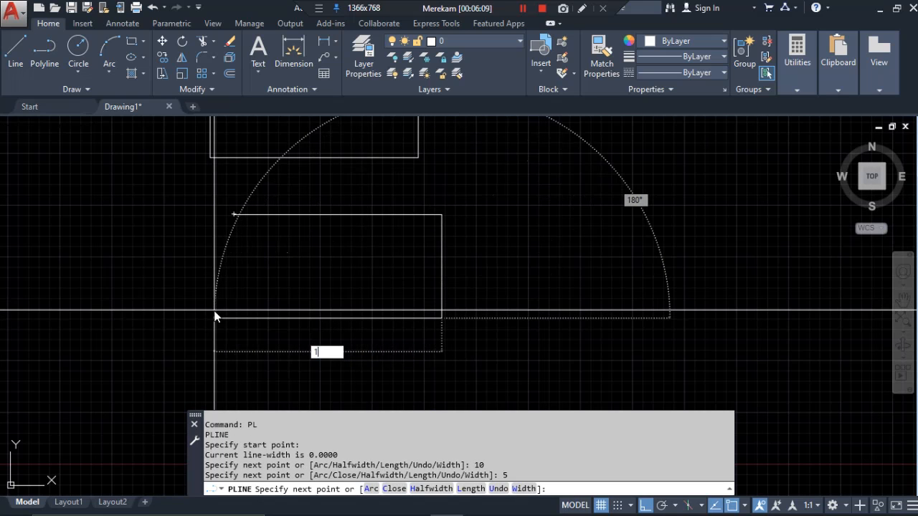
pyautogui.write('0')
pyautogui.press('Return')
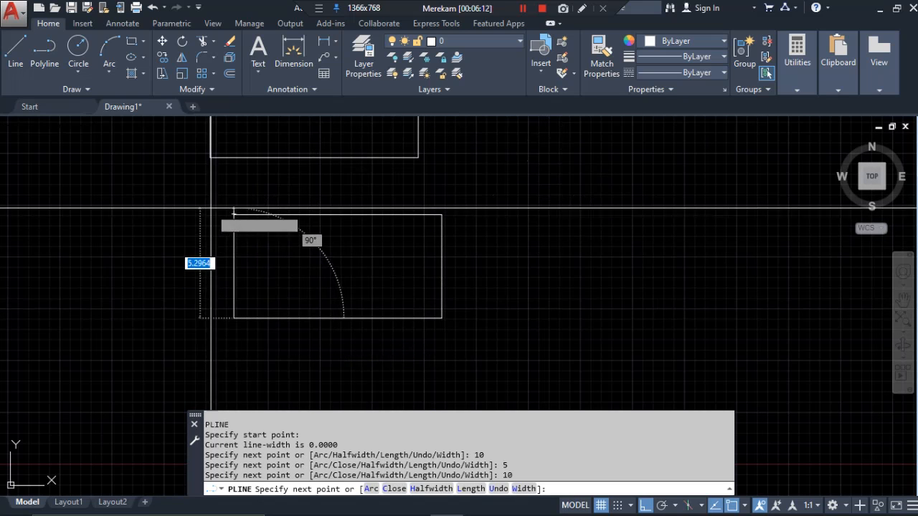
pyautogui.press('Return')
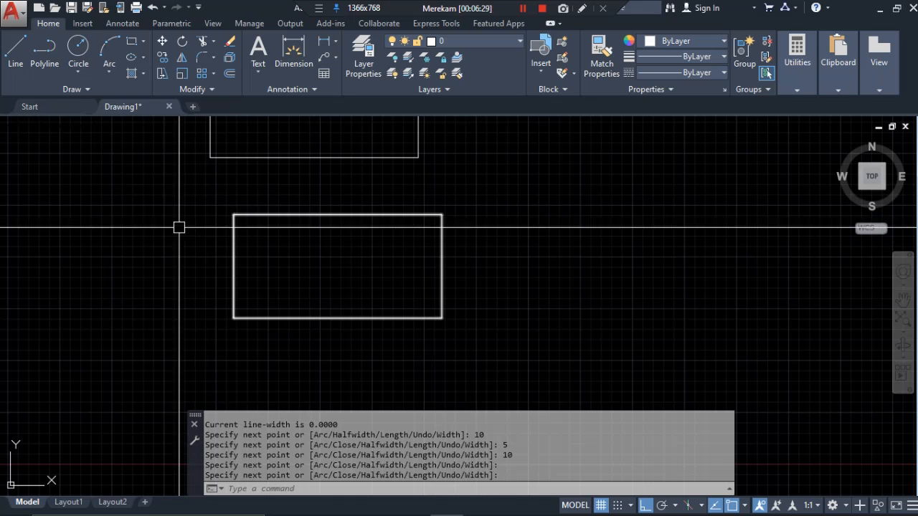
pyautogui.scroll(-4, 146, 228)
pyautogui.scroll(4, 243, 227)
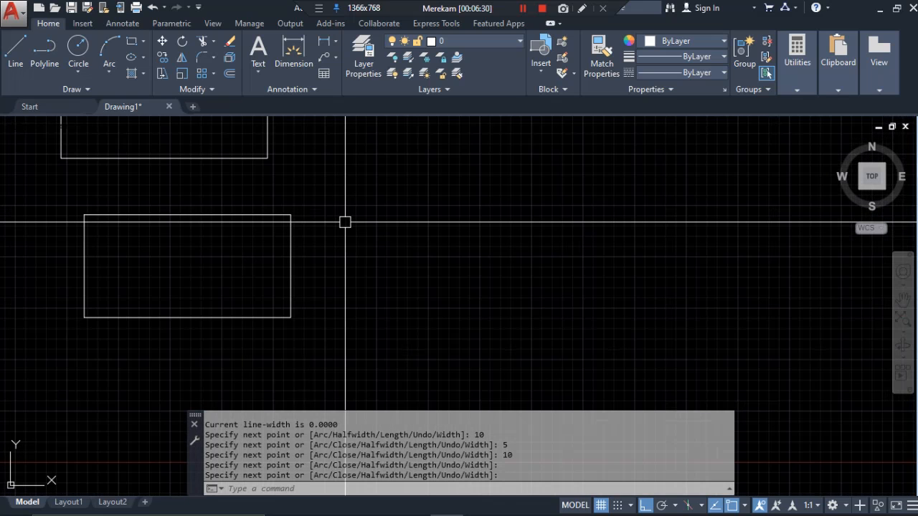